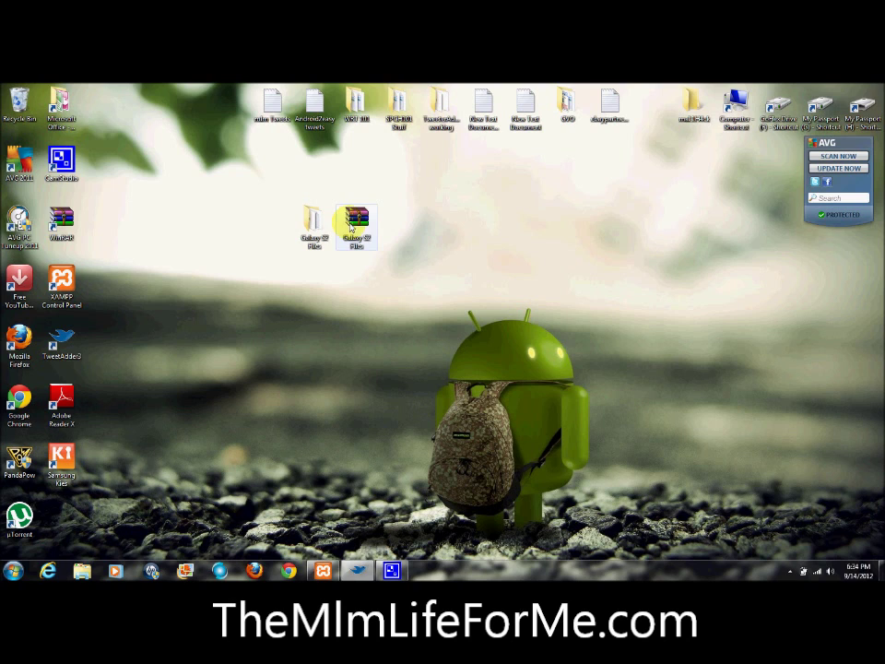
Step: Open the Galaxy S2 Files desktop folder, select the CF-Root-SGS2_XX_OXA_LPH-v5.2-CWM5 archive, then close the window
{"action": "left_click", "coordinate": [321, 223]}
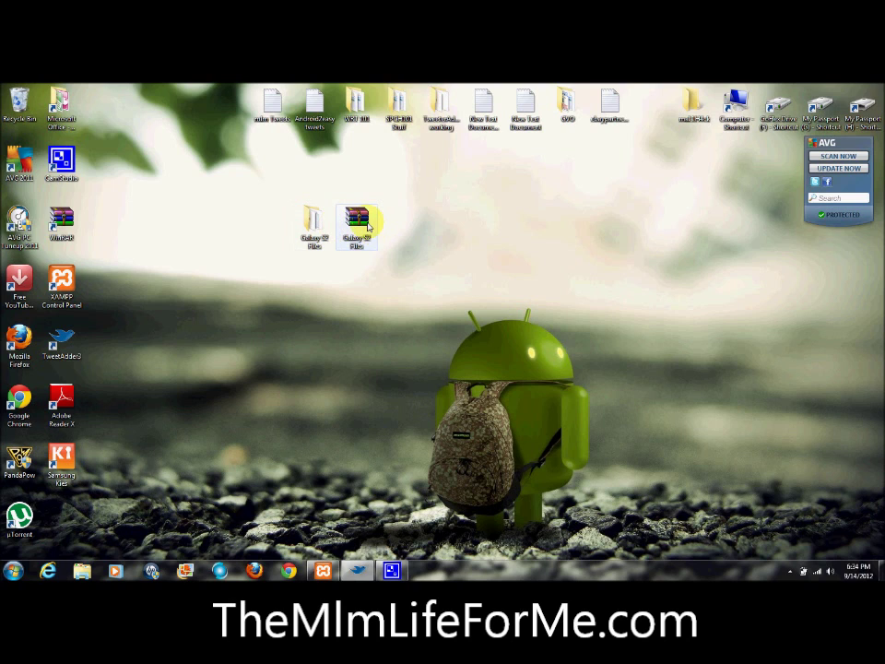
{"action": "double_click", "coordinate": [310, 226]}
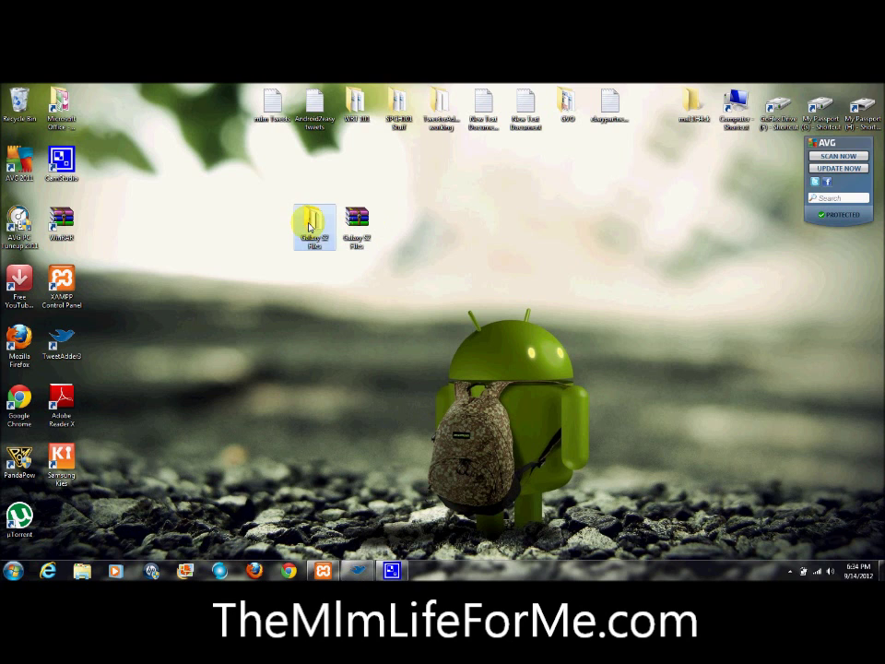
{"action": "left_click_drag", "start_coordinate": [421, 158], "coordinate": [460, 155]}
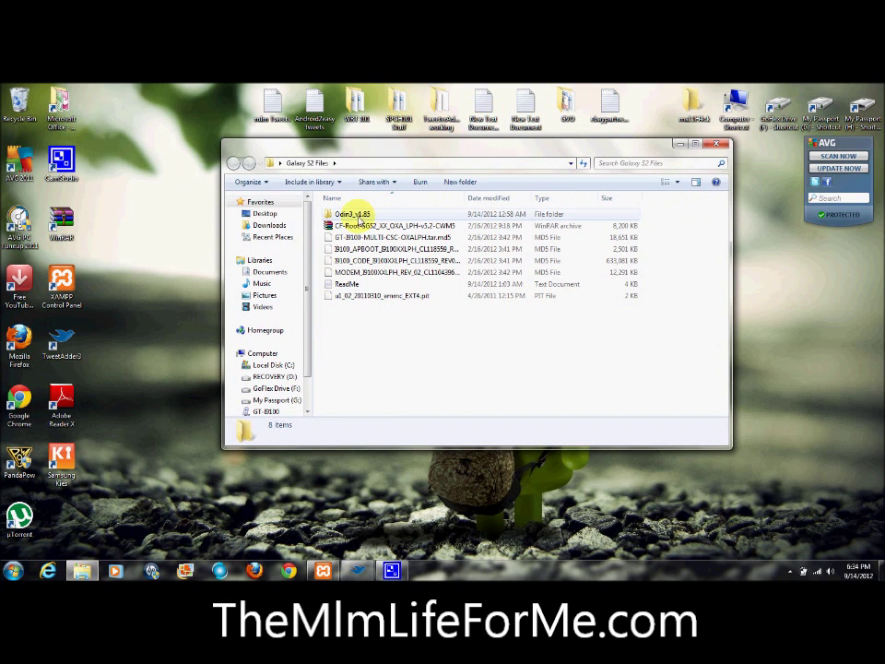
{"action": "left_click", "coordinate": [402, 226]}
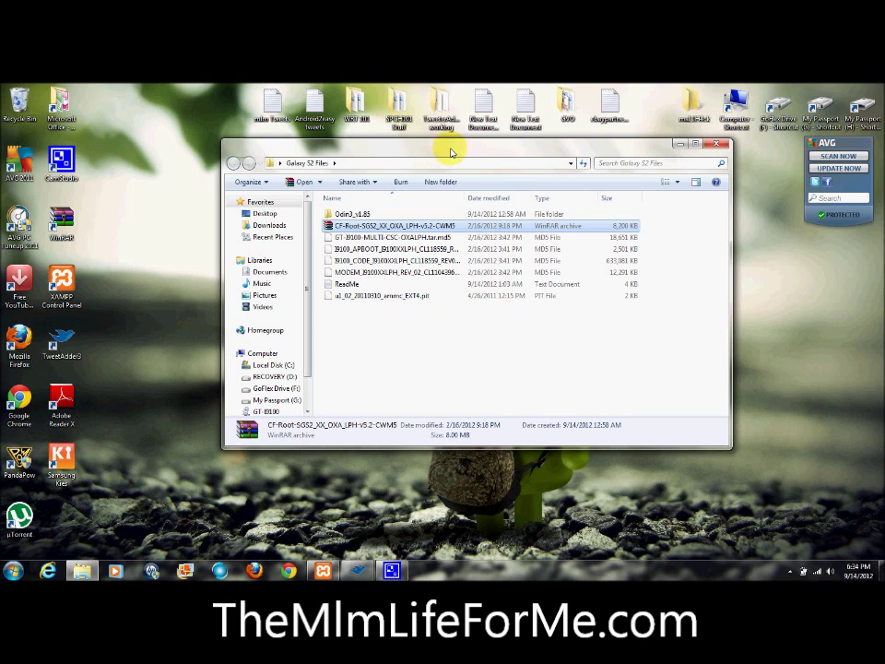
{"action": "left_click_drag", "start_coordinate": [451, 153], "coordinate": [431, 159]}
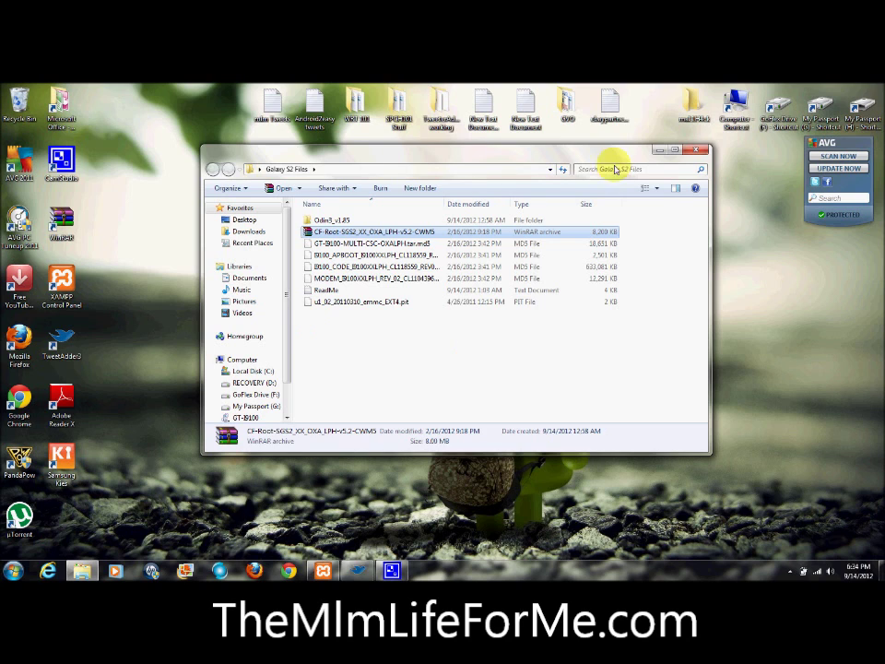
{"action": "left_click_drag", "start_coordinate": [612, 156], "coordinate": [599, 247]}
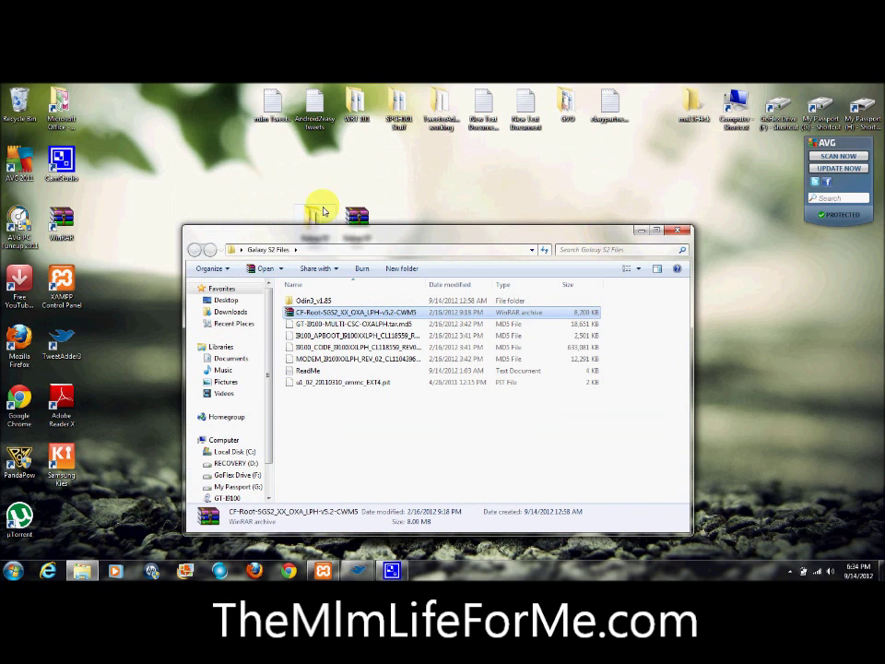
{"action": "left_click", "coordinate": [679, 230]}
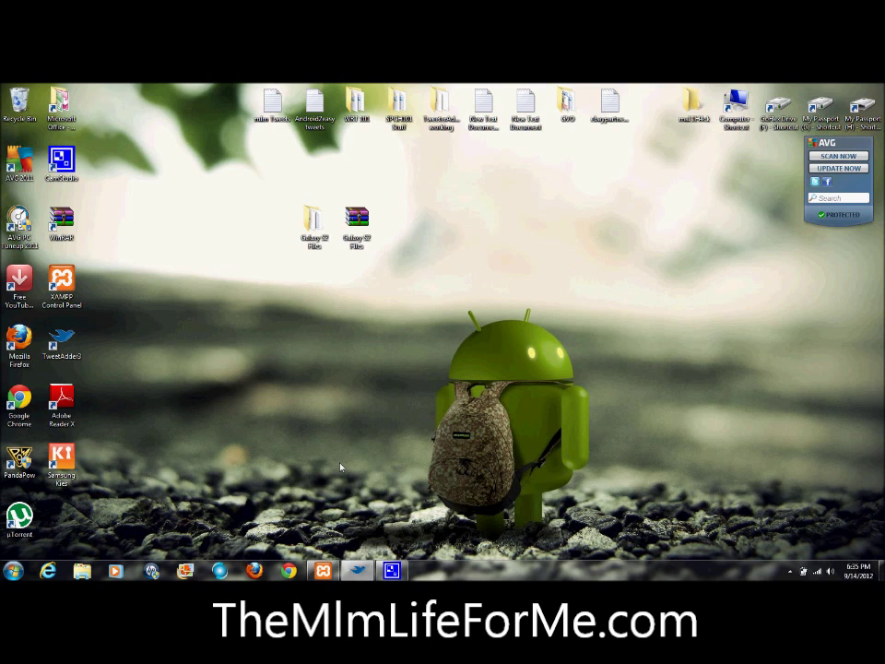
{"action": "double_click", "coordinate": [316, 231]}
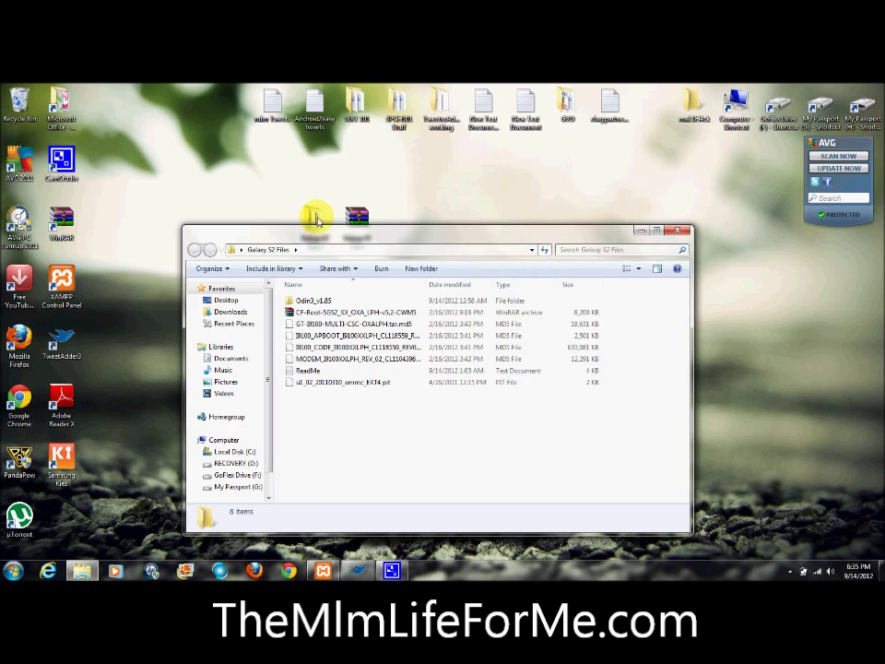
Step: Launch Odin3 v1.85 from the Odin3_v1.85 folder and move its window to the right
{"action": "left_click_drag", "start_coordinate": [286, 254], "coordinate": [283, 174]}
{"action": "double_click", "coordinate": [279, 218]}
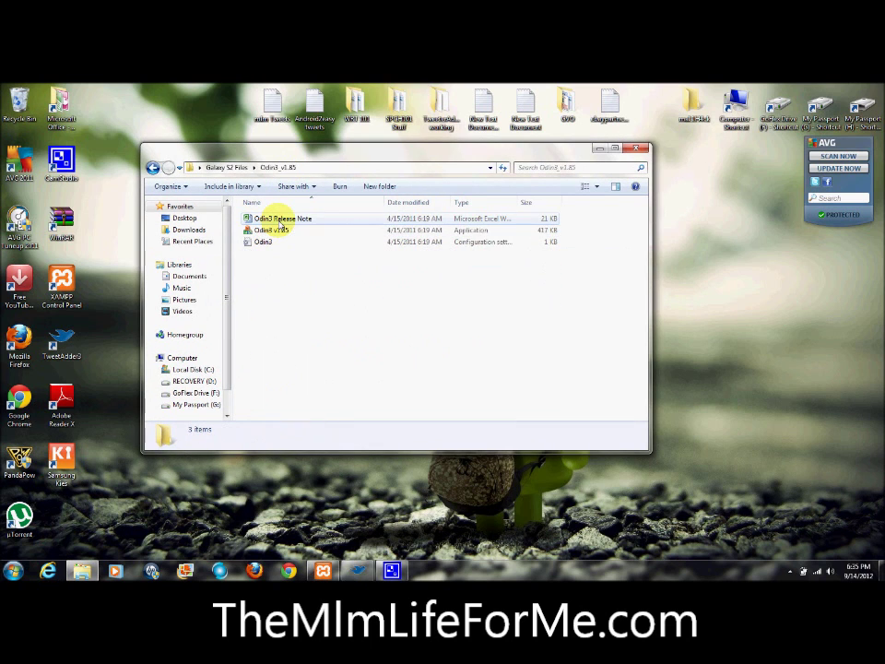
{"action": "left_click", "coordinate": [284, 234]}
{"action": "double_click", "coordinate": [284, 234]}
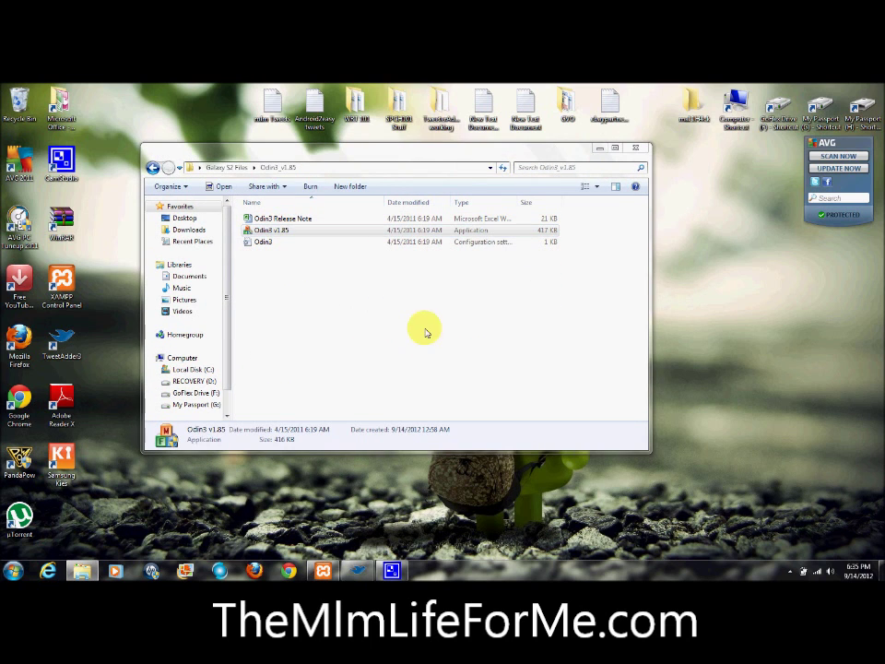
{"action": "left_click_drag", "start_coordinate": [449, 104], "coordinate": [625, 106]}
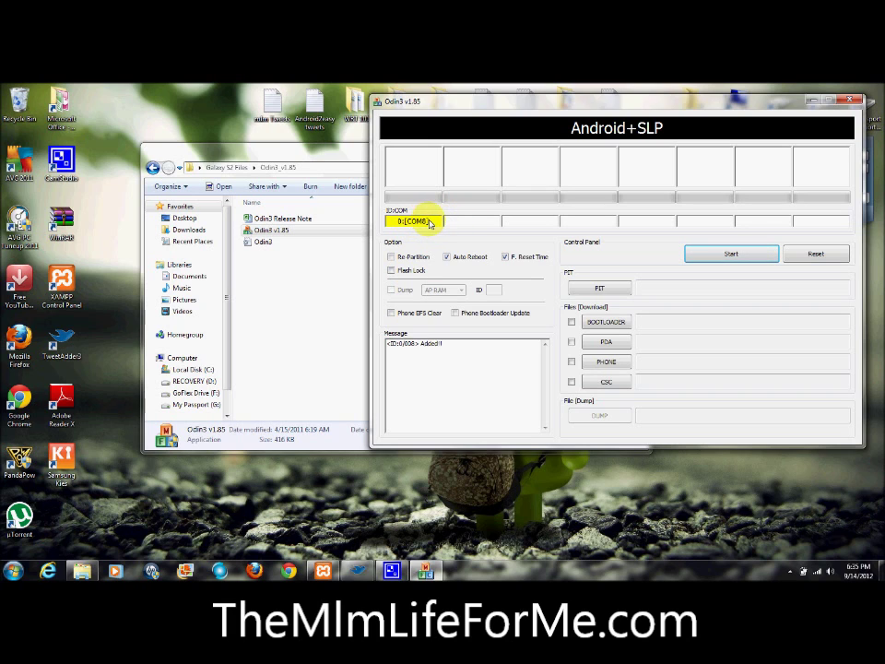
Step: Open the Galaxy S2 Files ReadMe in Notepad below Odin3, close Explorer, and mark the Bootloader entry
{"action": "left_click", "coordinate": [319, 428]}
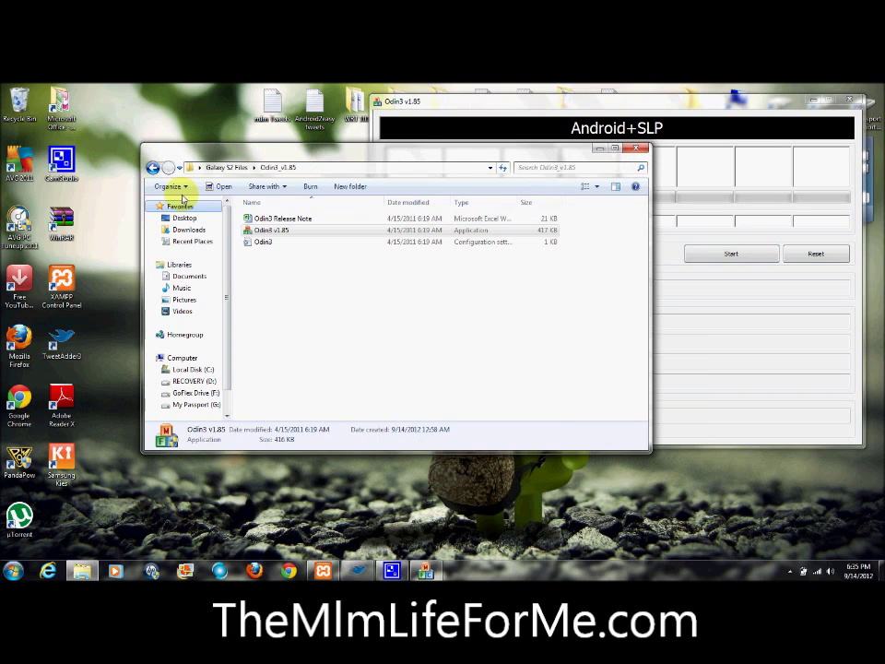
{"action": "left_click", "coordinate": [153, 168]}
{"action": "double_click", "coordinate": [272, 288]}
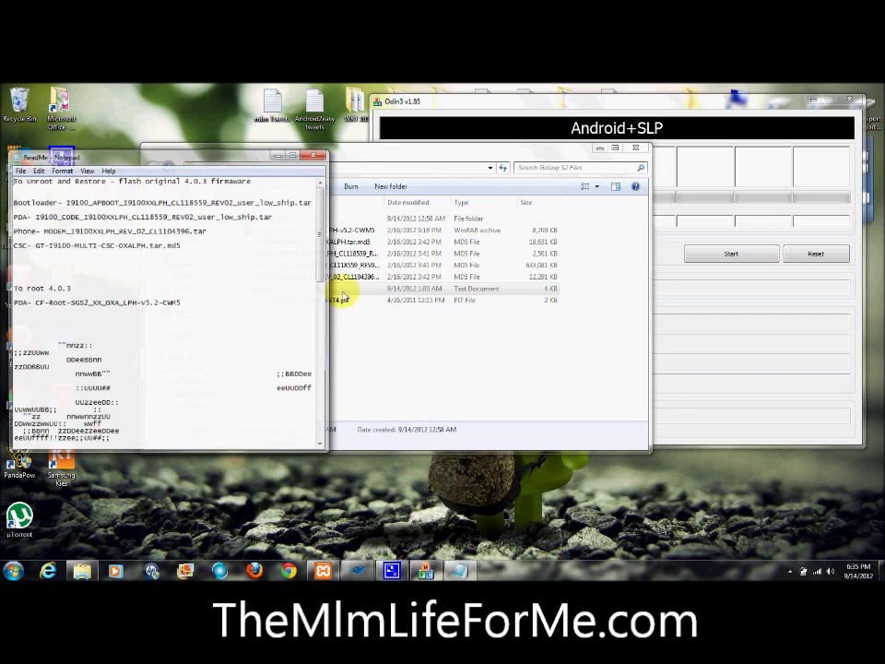
{"action": "left_click_drag", "start_coordinate": [233, 158], "coordinate": [238, 213]}
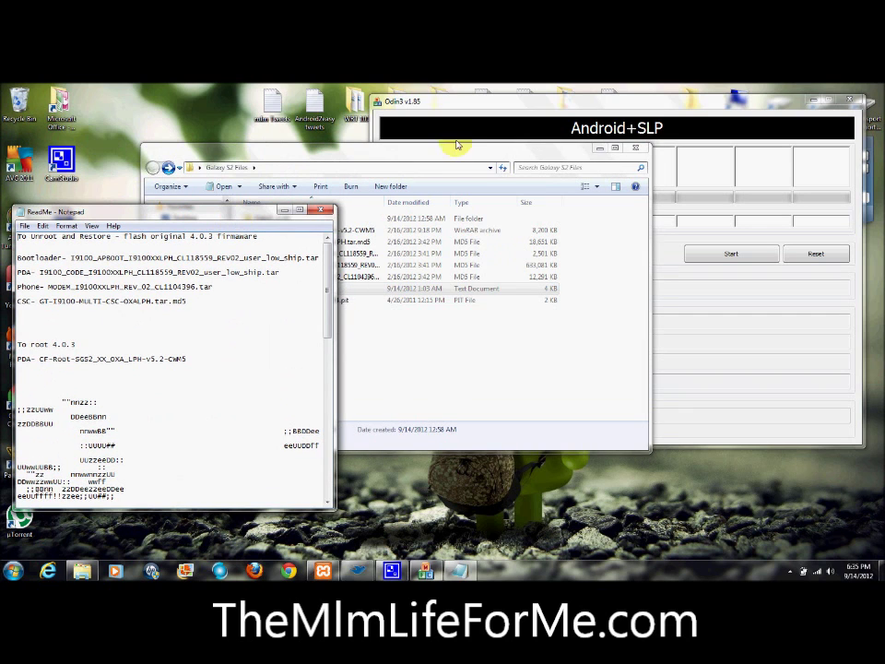
{"action": "left_click", "coordinate": [635, 148]}
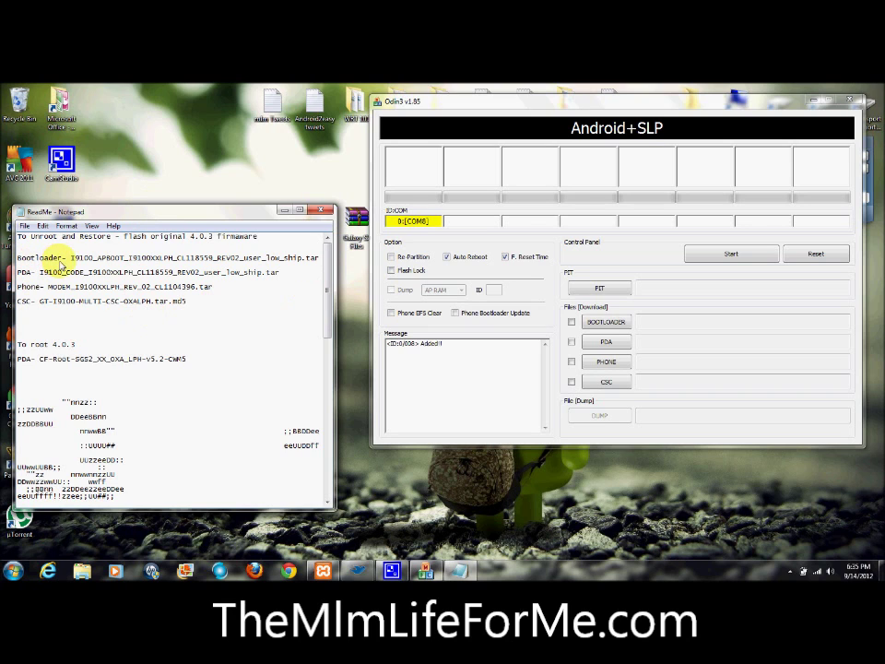
{"action": "left_click_drag", "start_coordinate": [63, 259], "coordinate": [34, 259]}
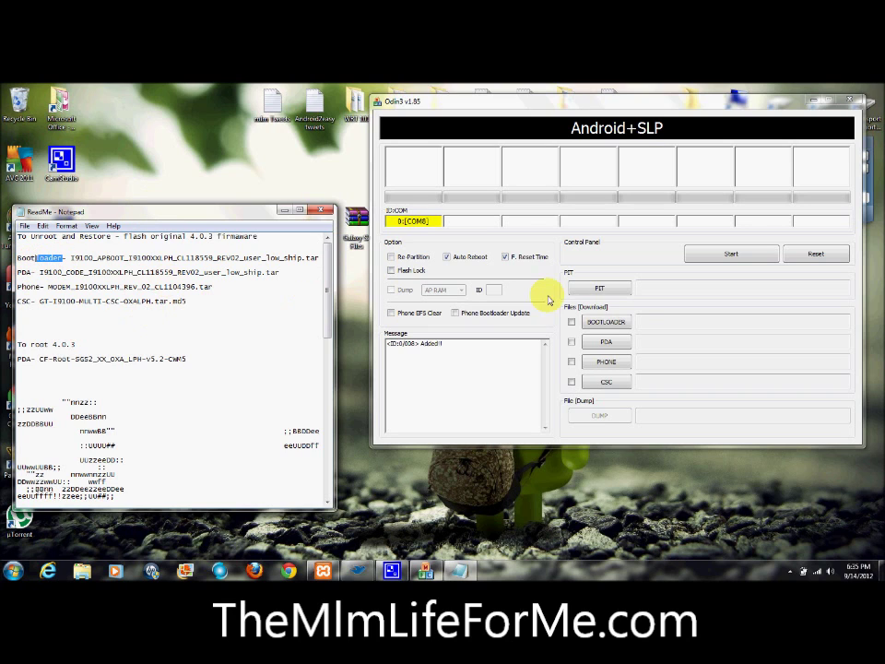
{"action": "left_click", "coordinate": [619, 325]}
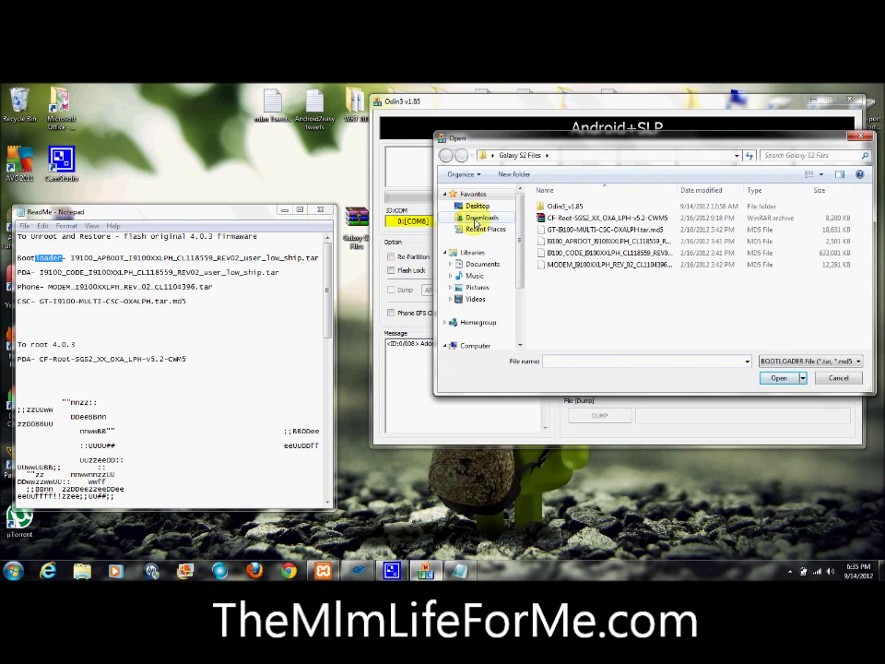
Step: Load I9100_APBOOT_I9100XXLPH_CL118559 from Desktop > Galaxy S2 Files into Odin's BOOTLOADER slot
{"action": "left_click", "coordinate": [476, 204]}
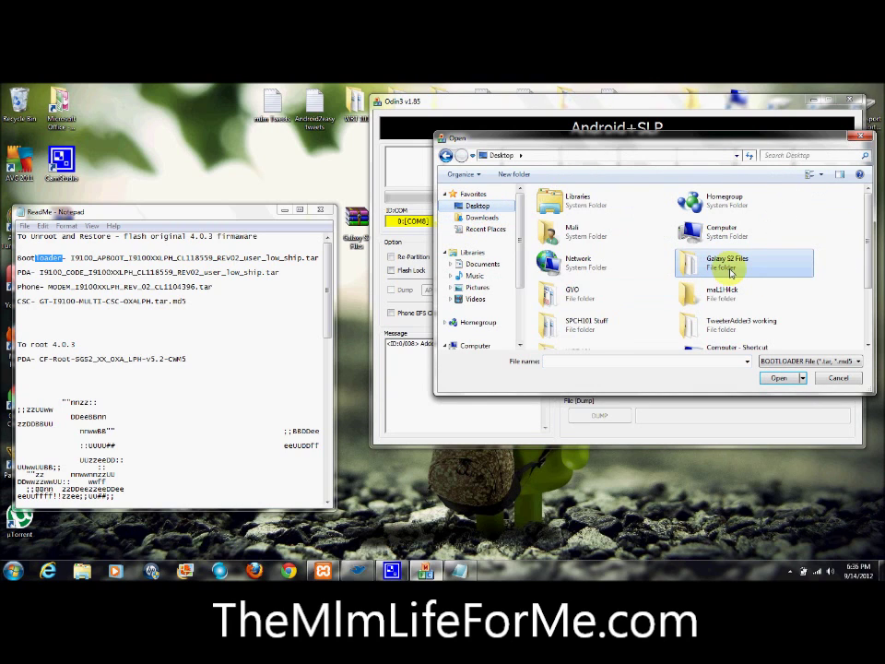
{"action": "double_click", "coordinate": [730, 270]}
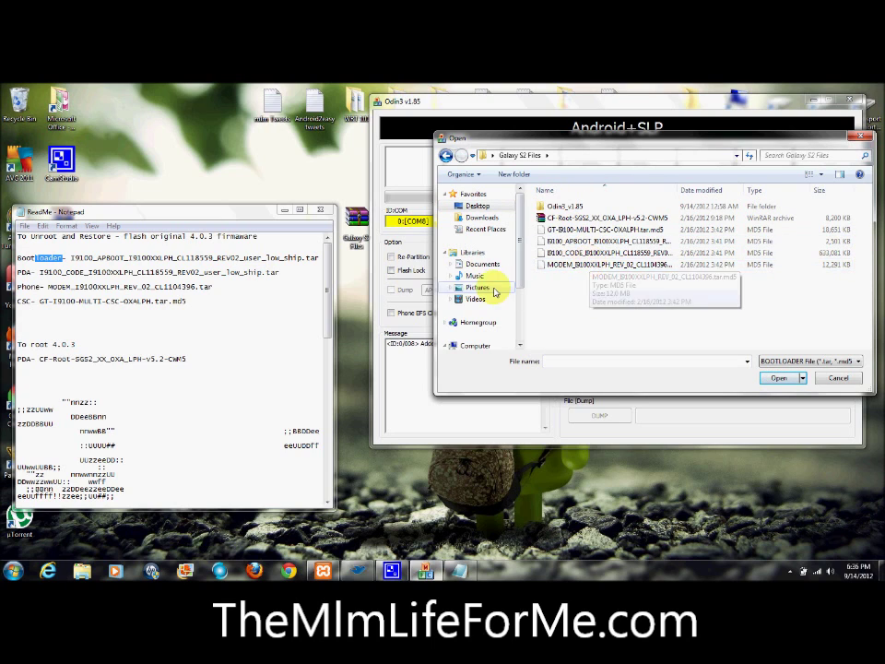
{"action": "left_click", "coordinate": [587, 242]}
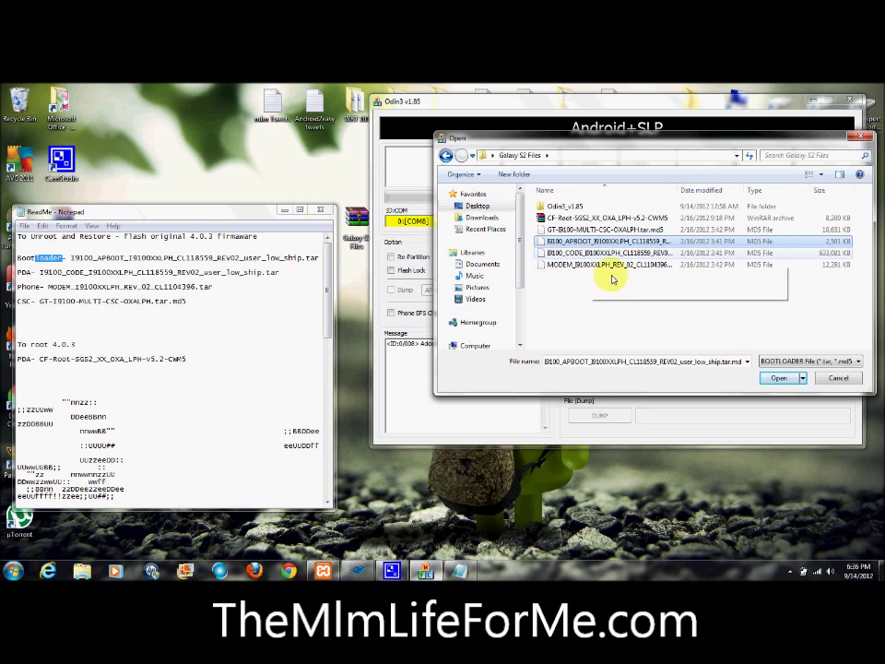
{"action": "left_click", "coordinate": [777, 380]}
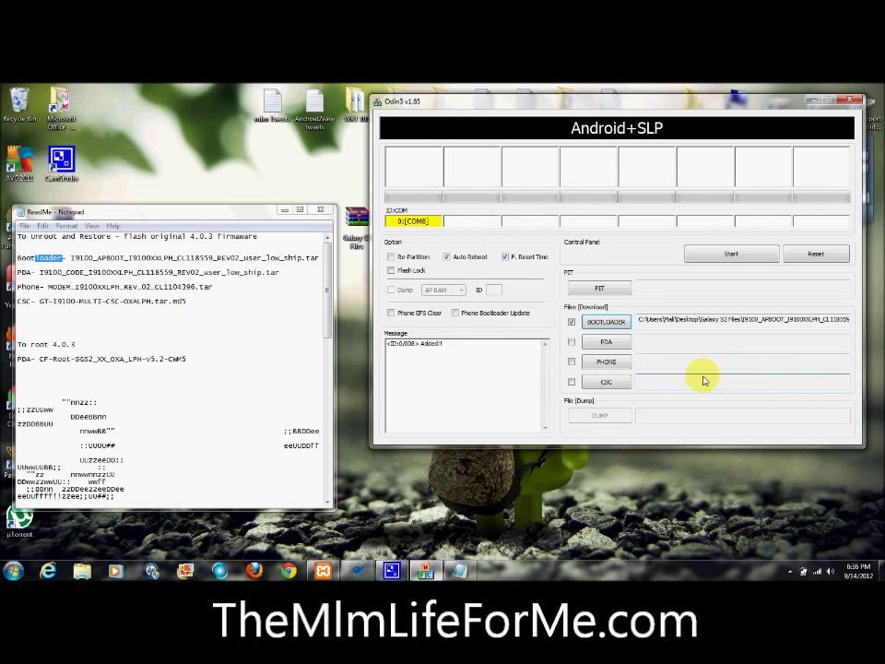
Step: Fill the PDA, PHONE and CSC slots with I9100_CODE, MODEM and GT-I9100-MULTI-CSC-OXALPH
{"action": "left_click", "coordinate": [609, 342]}
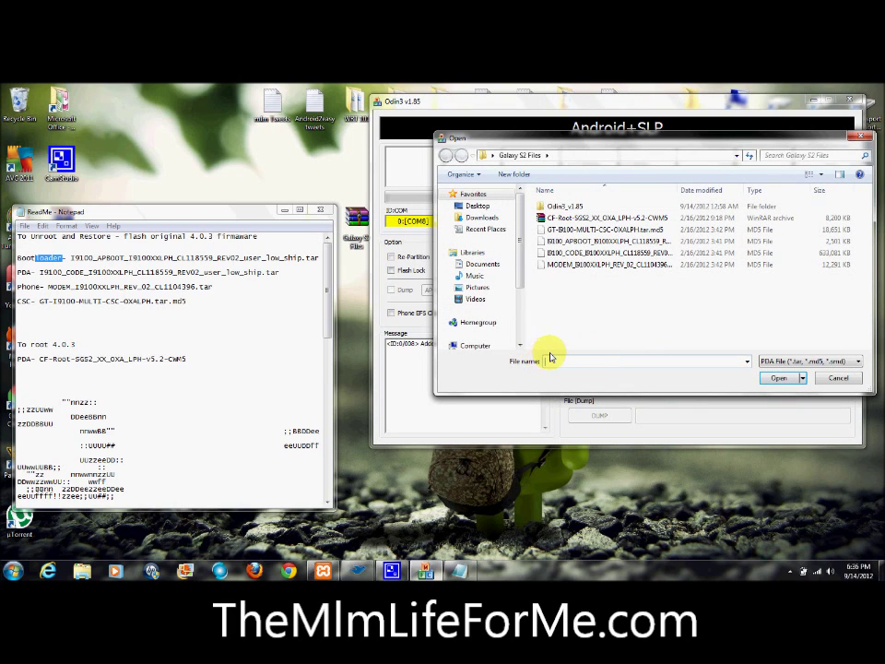
{"action": "left_click", "coordinate": [551, 252]}
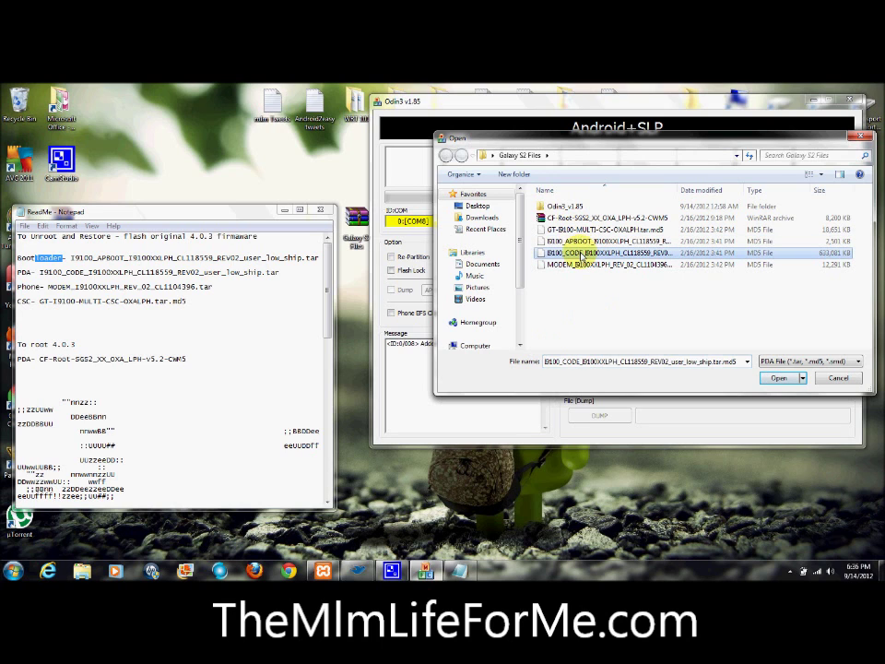
{"action": "left_click", "coordinate": [764, 379]}
{"action": "left_click", "coordinate": [606, 363]}
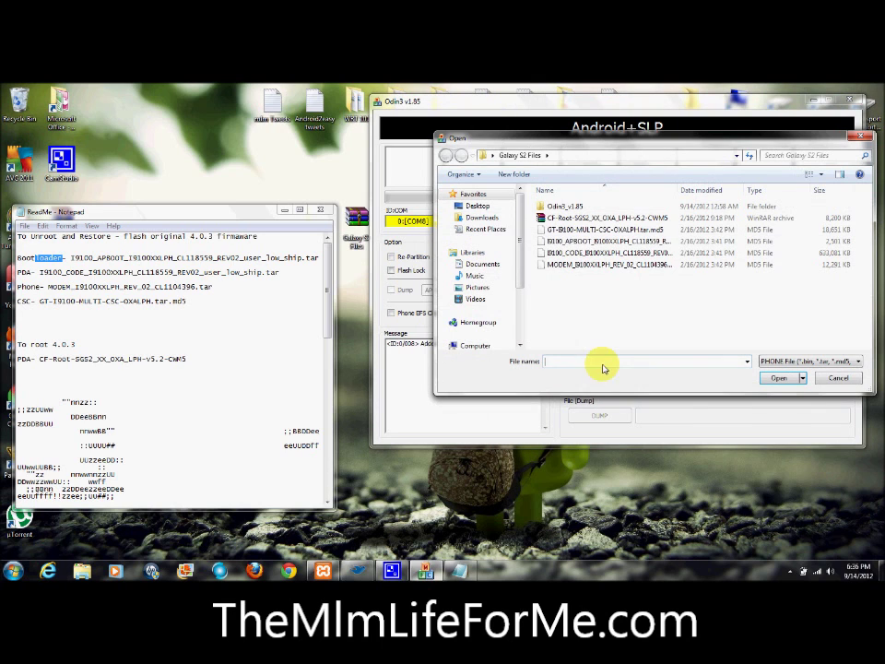
{"action": "left_click", "coordinate": [545, 266]}
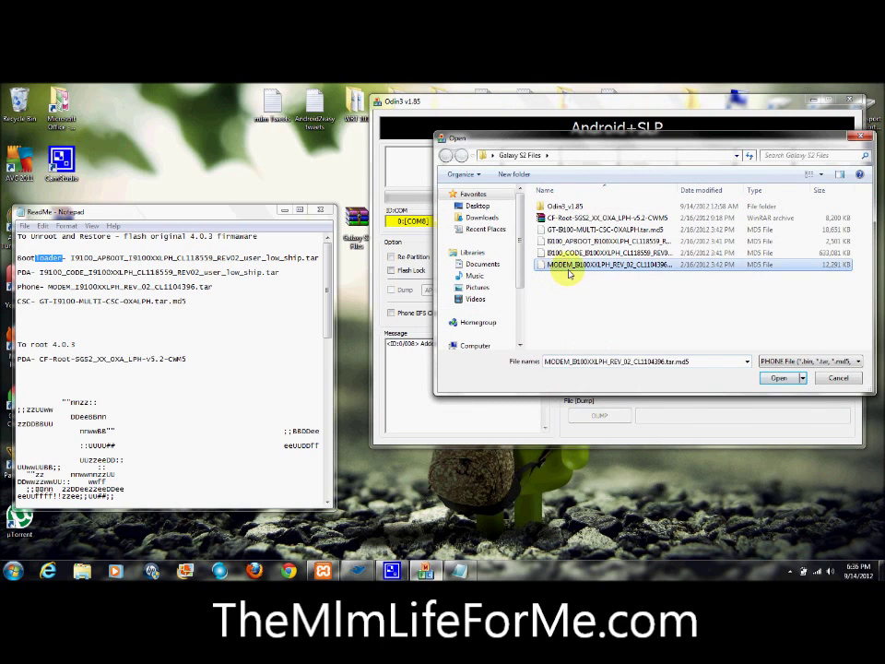
{"action": "left_click", "coordinate": [772, 380]}
{"action": "left_click", "coordinate": [606, 381]}
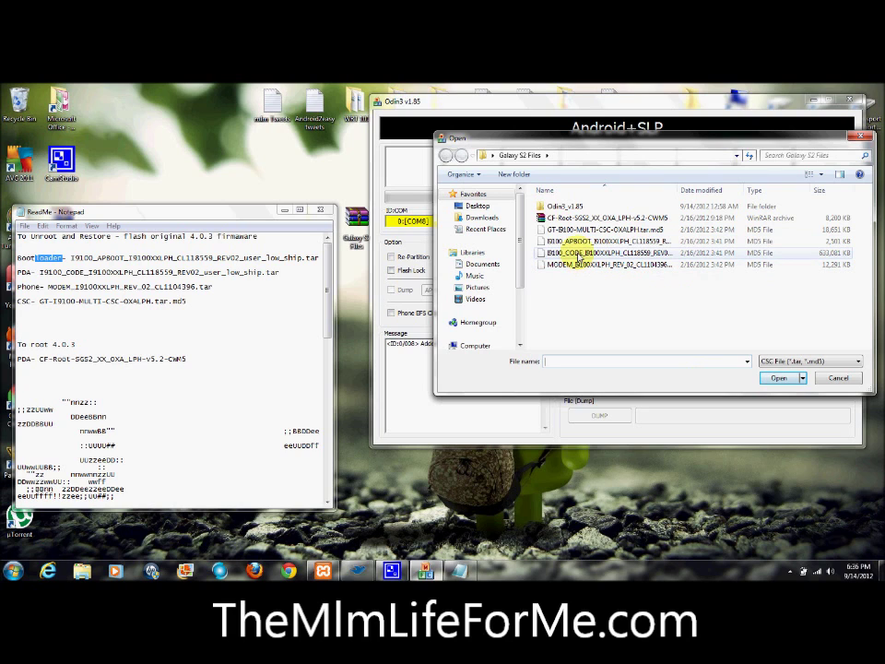
{"action": "left_click", "coordinate": [588, 231]}
{"action": "left_click", "coordinate": [777, 378]}
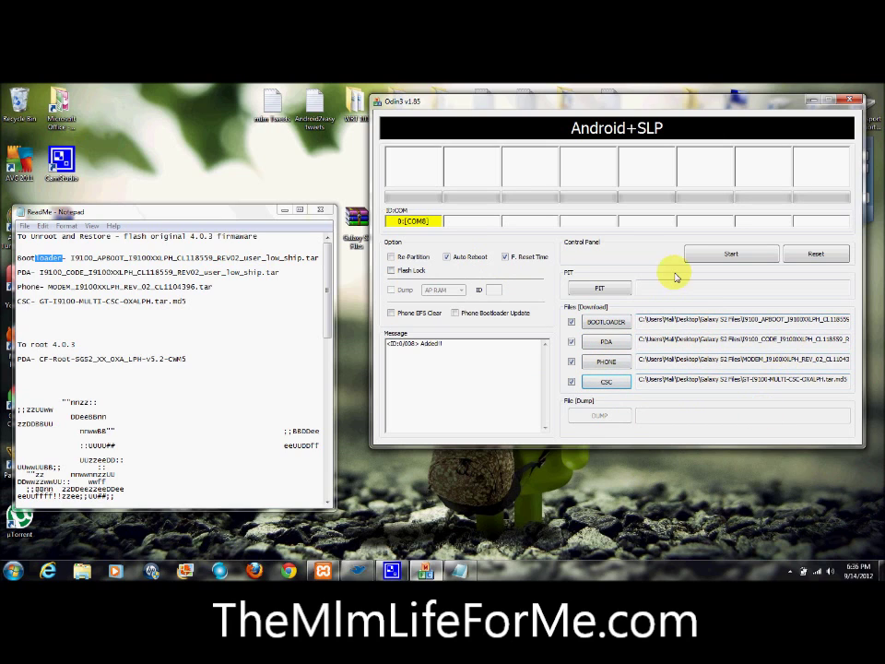
Step: Start flashing the four loaded firmware files to the Galaxy S2
{"action": "left_click", "coordinate": [731, 254]}
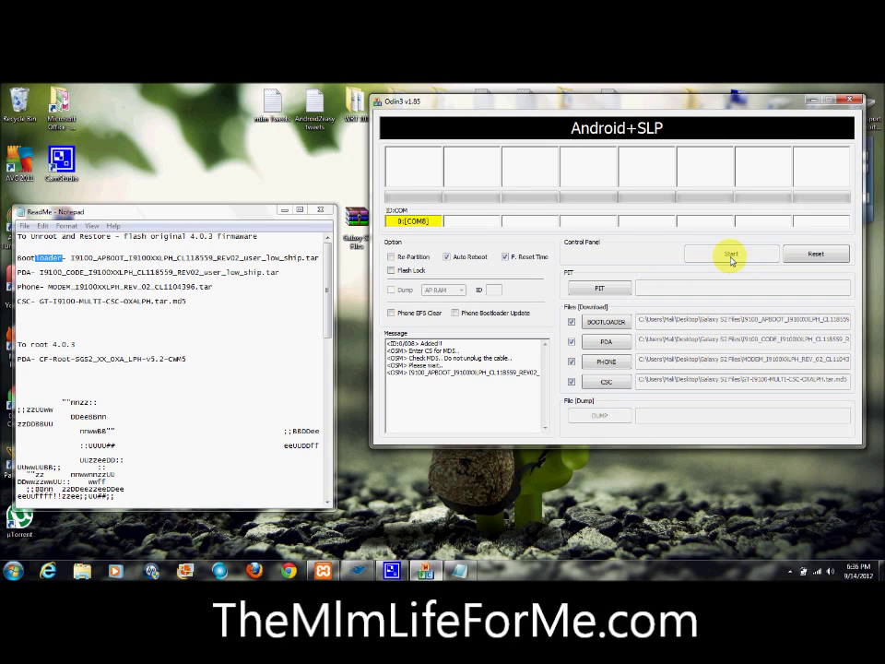